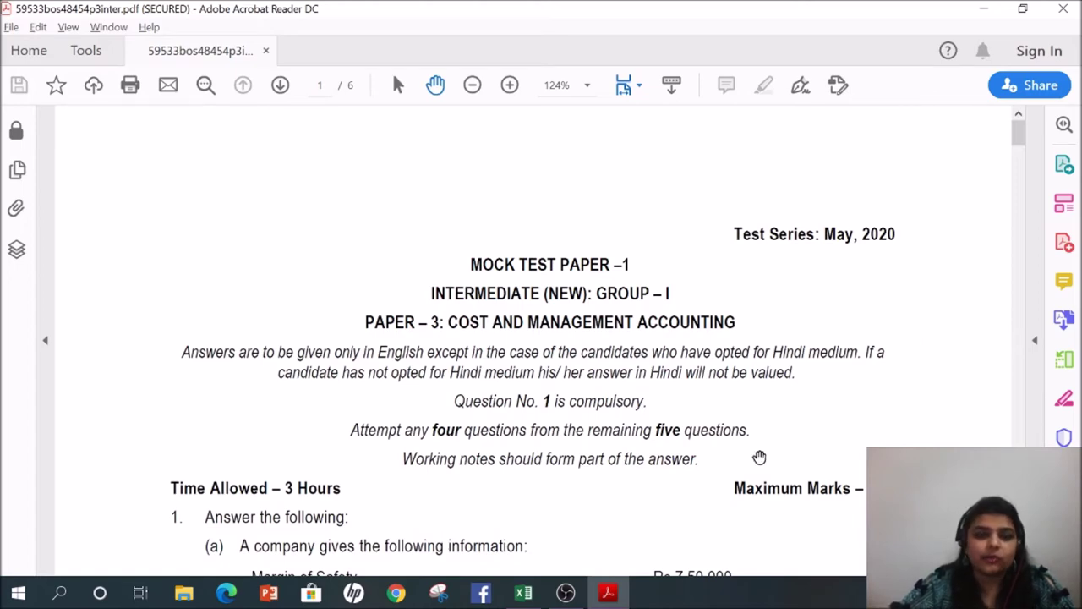
Step: Scroll through the PDF to question 1(a) and review its figures
{"action": "scroll", "coordinate": [758, 457], "scroll_direction": "down", "scroll_amount": 5}
{"action": "scroll", "coordinate": [759, 457], "scroll_direction": "down", "scroll_amount": 20}
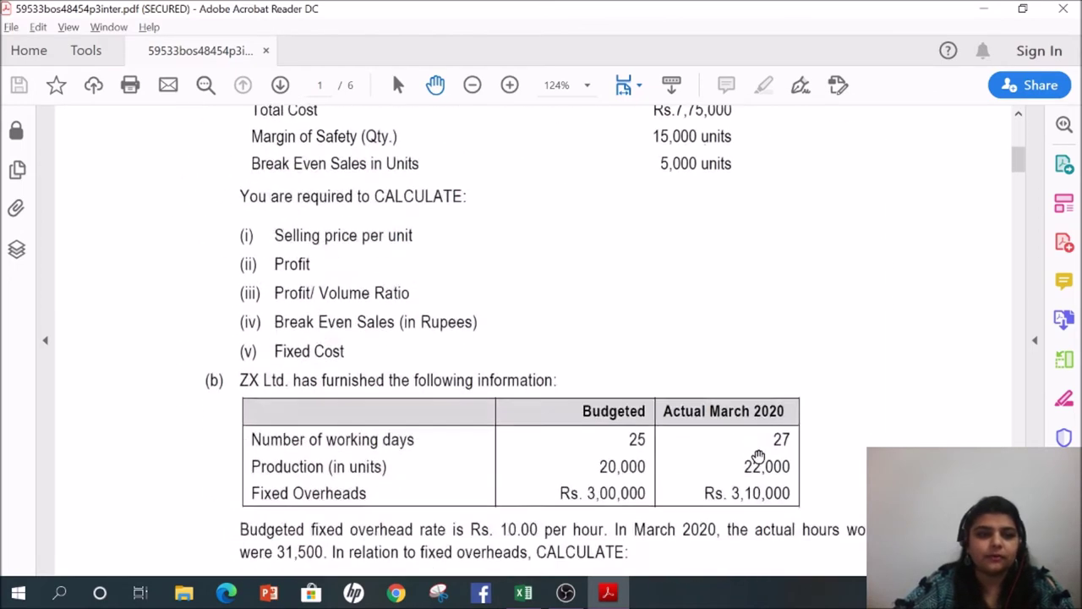
{"action": "scroll", "coordinate": [759, 457], "scroll_direction": "down", "scroll_amount": 20}
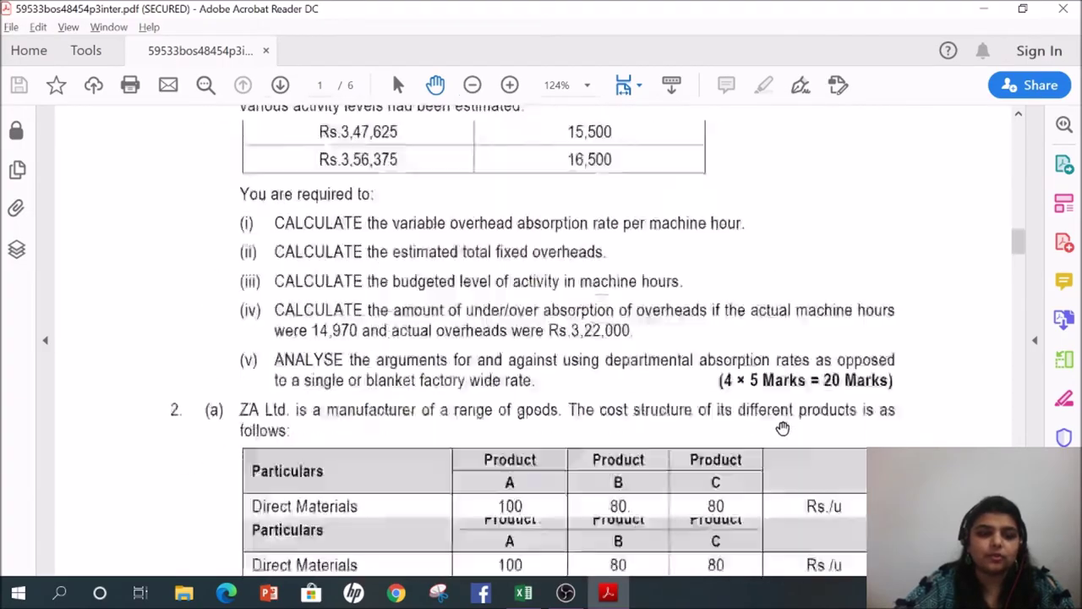
{"action": "scroll", "coordinate": [783, 429], "scroll_direction": "down", "scroll_amount": 20}
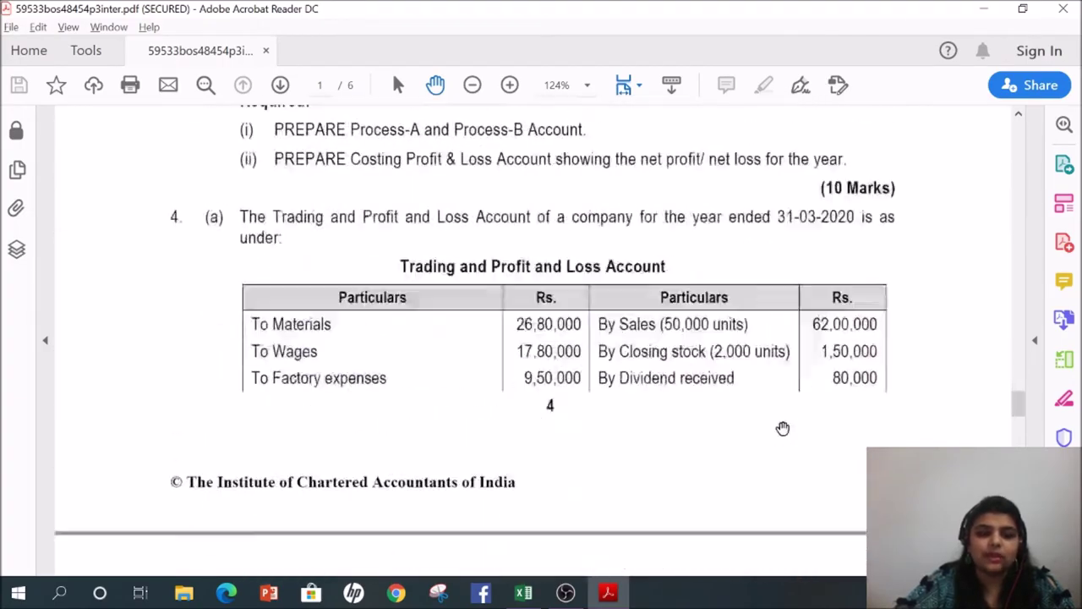
{"action": "scroll", "coordinate": [782, 428], "scroll_direction": "down", "scroll_amount": 20}
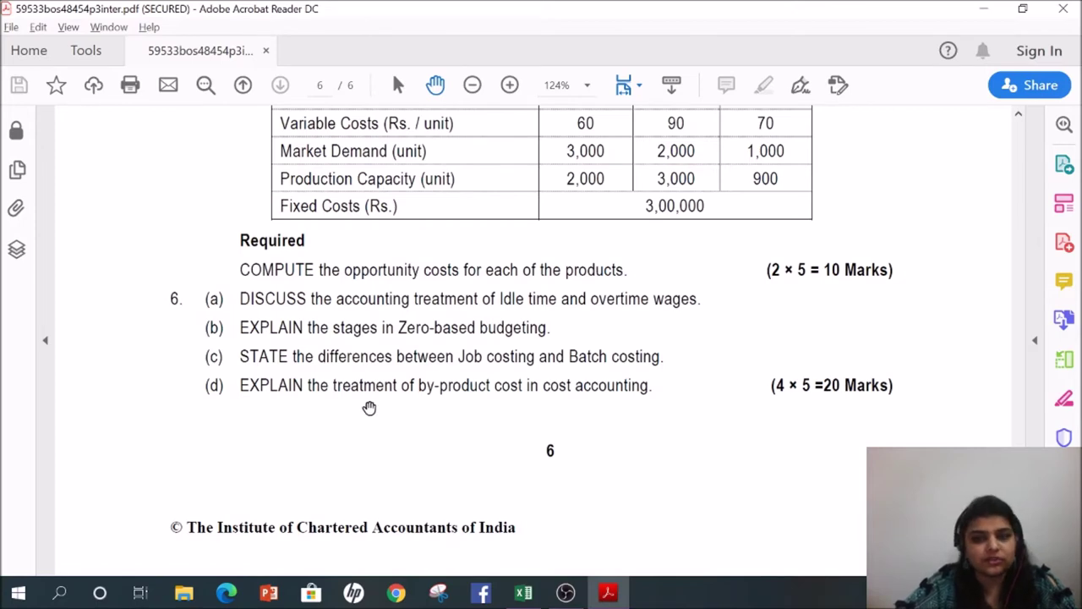
{"action": "scroll", "coordinate": [657, 355], "scroll_direction": "up", "scroll_amount": 5}
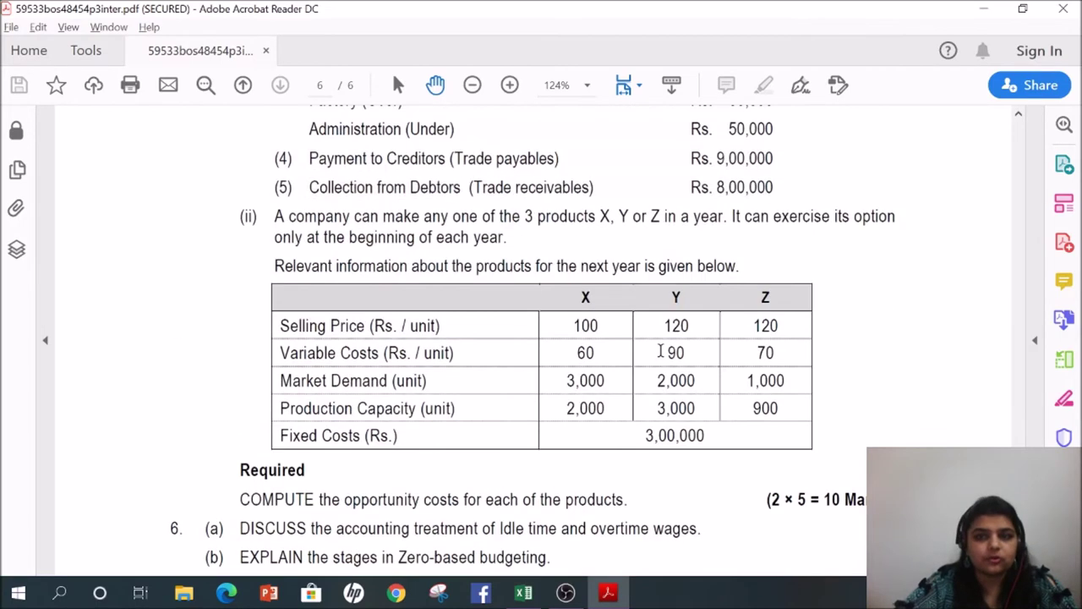
{"action": "scroll", "coordinate": [660, 350], "scroll_direction": "up", "scroll_amount": 5}
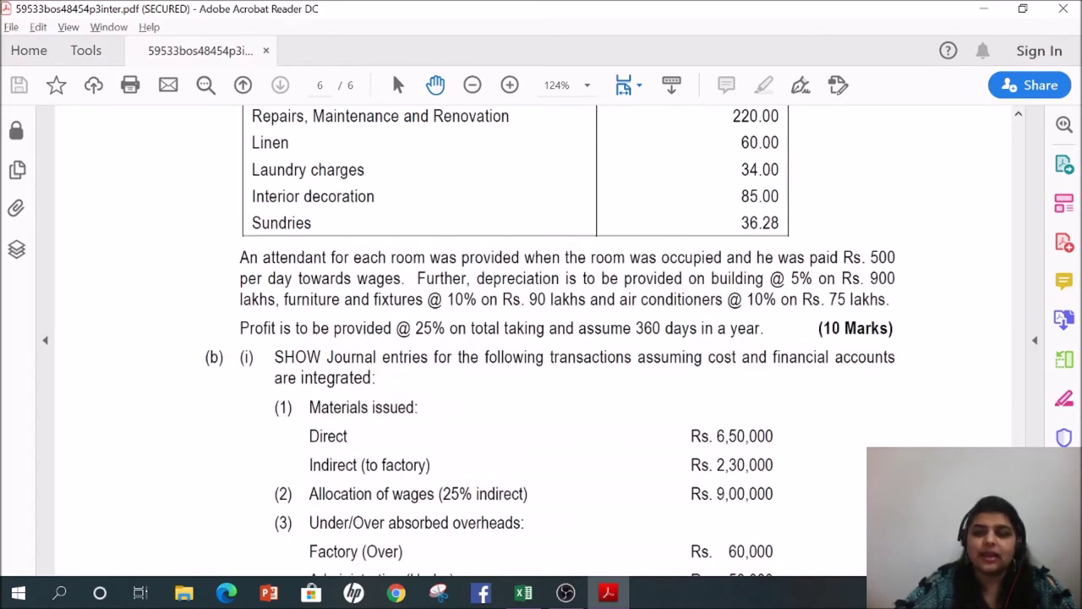
{"action": "left_click_drag", "start_coordinate": [1020, 533], "coordinate": [1021, 129]}
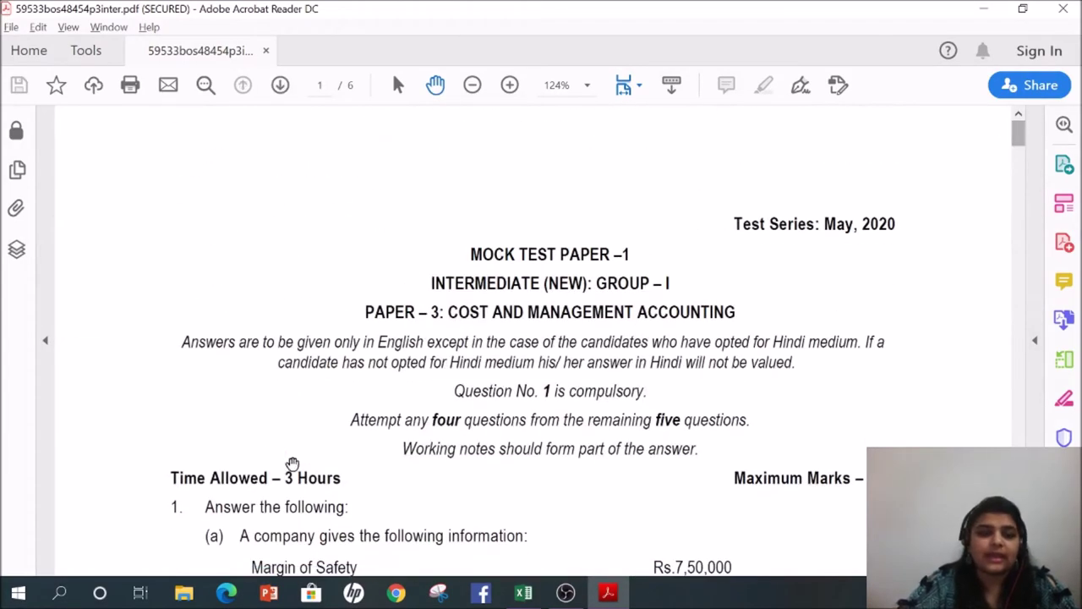
{"action": "scroll", "coordinate": [372, 554], "scroll_direction": "down", "scroll_amount": 3}
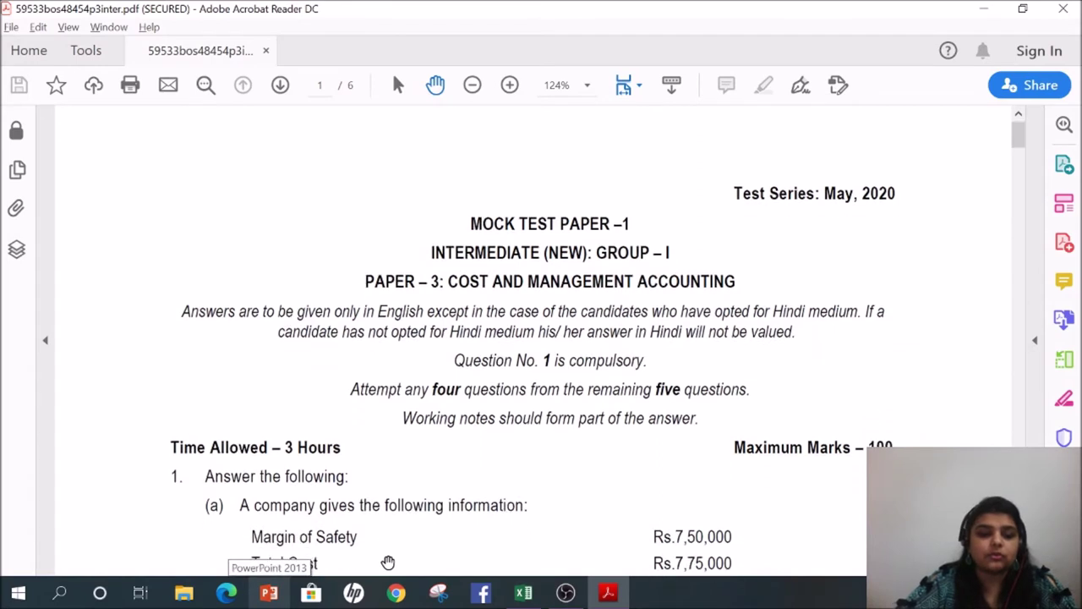
{"action": "scroll", "coordinate": [387, 563], "scroll_direction": "down", "scroll_amount": 1}
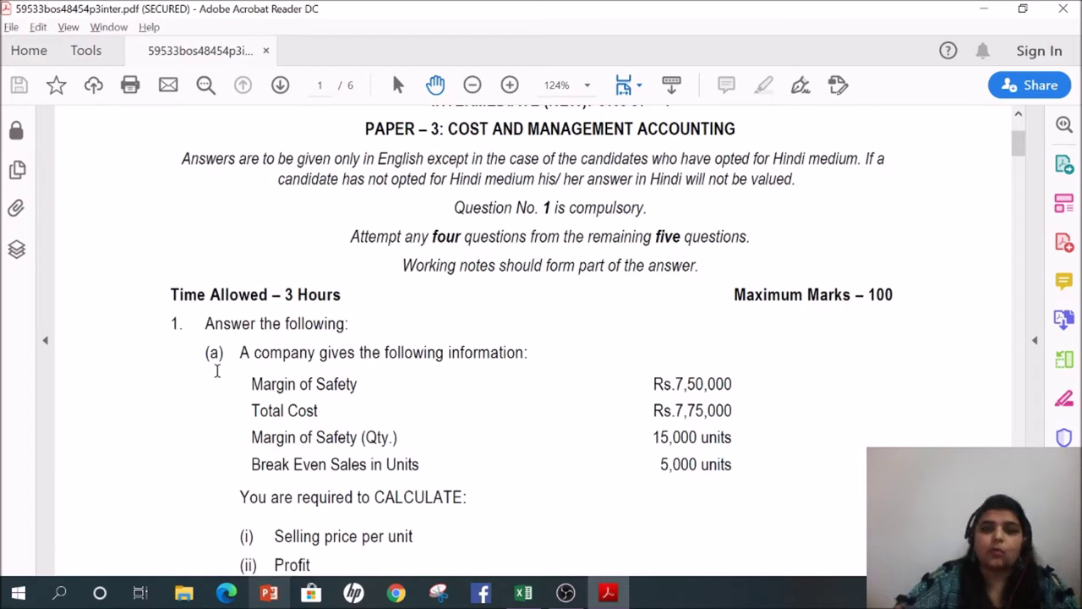
{"action": "scroll", "coordinate": [428, 328], "scroll_direction": "up", "scroll_amount": 3}
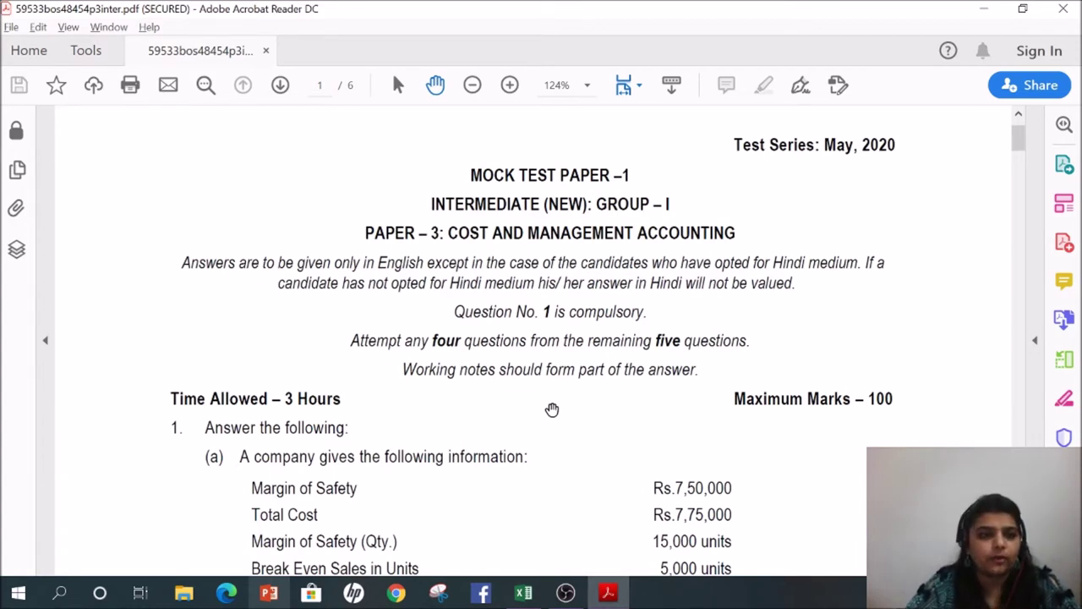
Step: Scroll on to page 2, then switch to the Mock Paper Solved Excel workbook
{"action": "scroll", "coordinate": [414, 435], "scroll_direction": "down", "scroll_amount": 4}
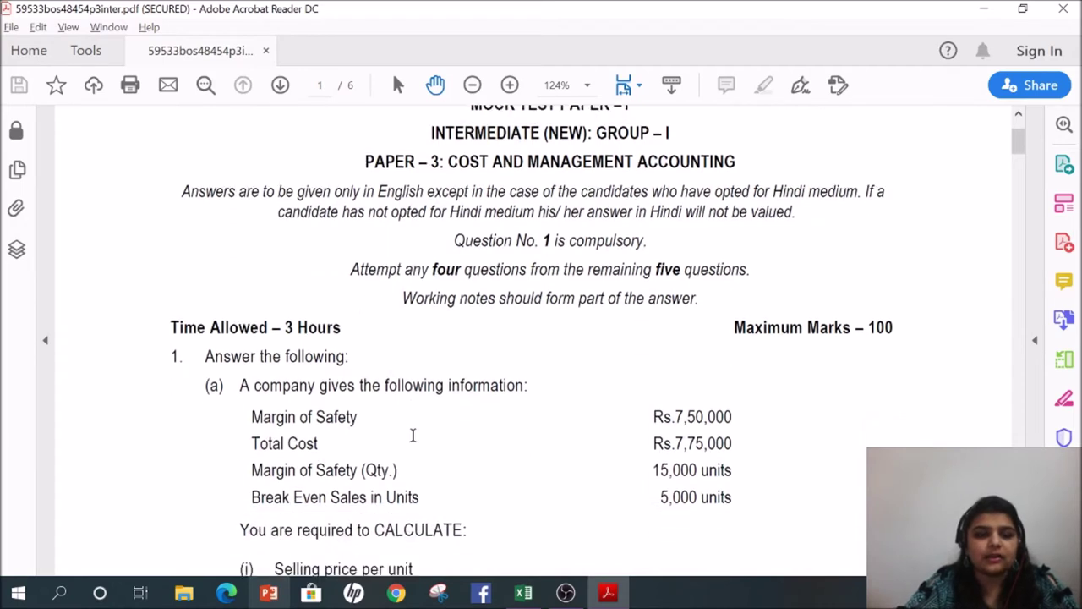
{"action": "scroll", "coordinate": [414, 435], "scroll_direction": "down", "scroll_amount": 2}
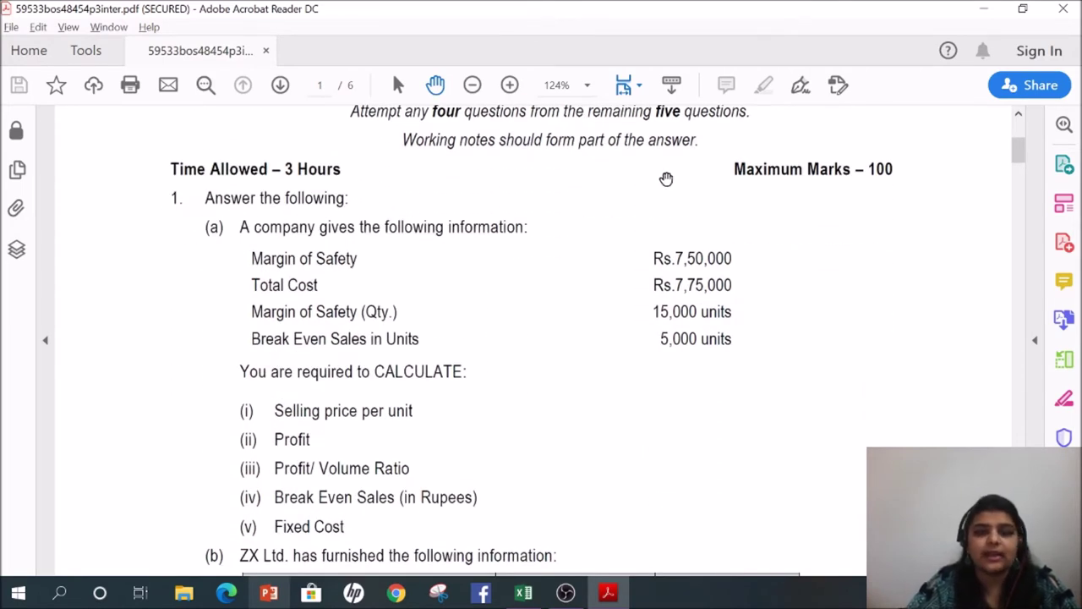
{"action": "scroll", "coordinate": [186, 512], "scroll_direction": "down", "scroll_amount": 20}
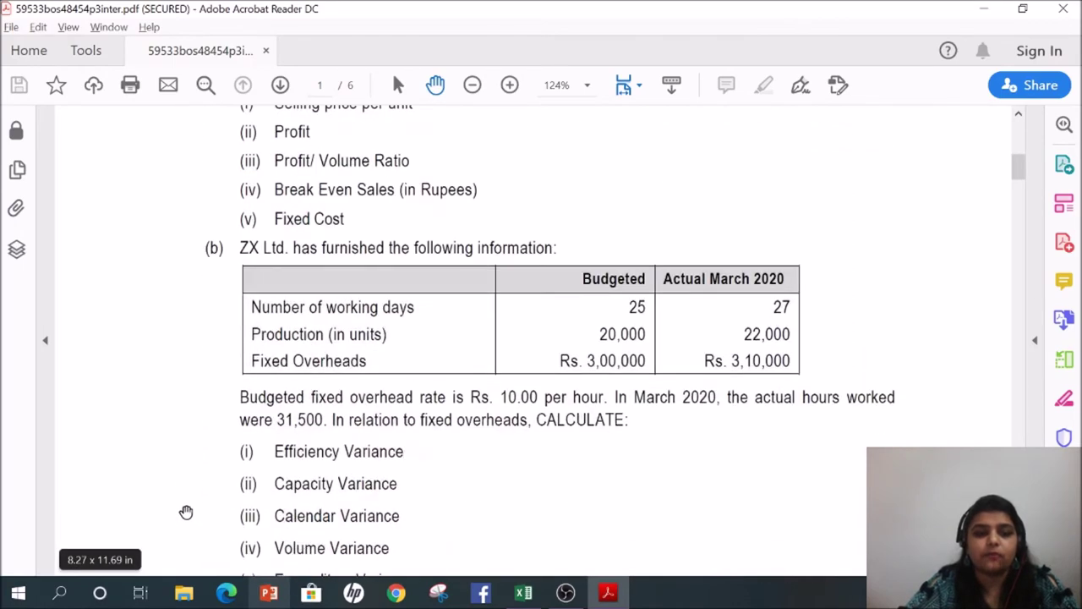
{"action": "scroll", "coordinate": [186, 512], "scroll_direction": "down", "scroll_amount": 10}
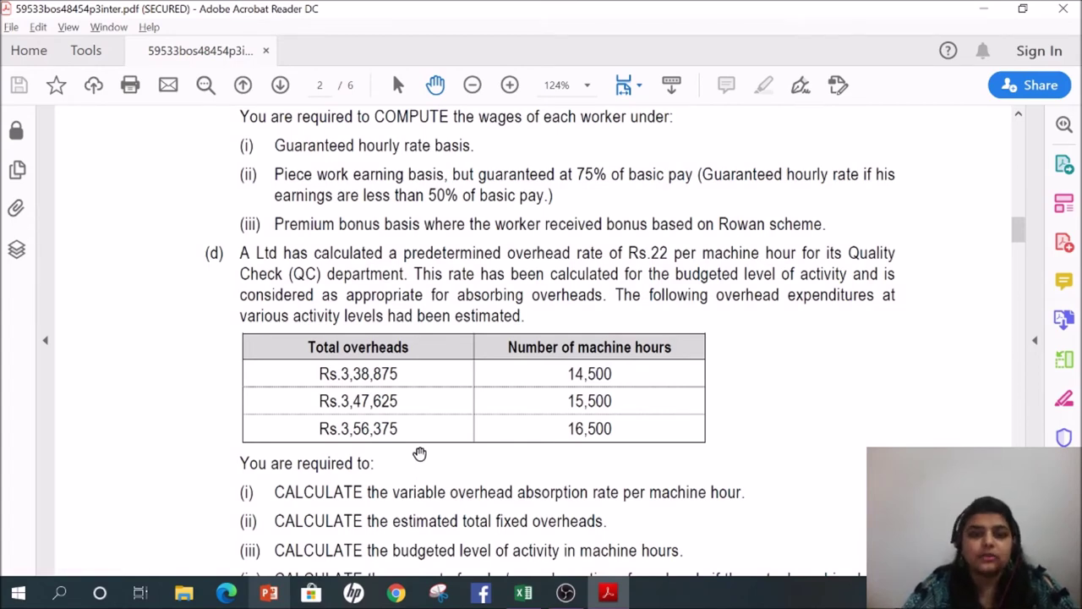
{"action": "key", "text": "alt+Tab"}
{"action": "key", "text": "Tab"}
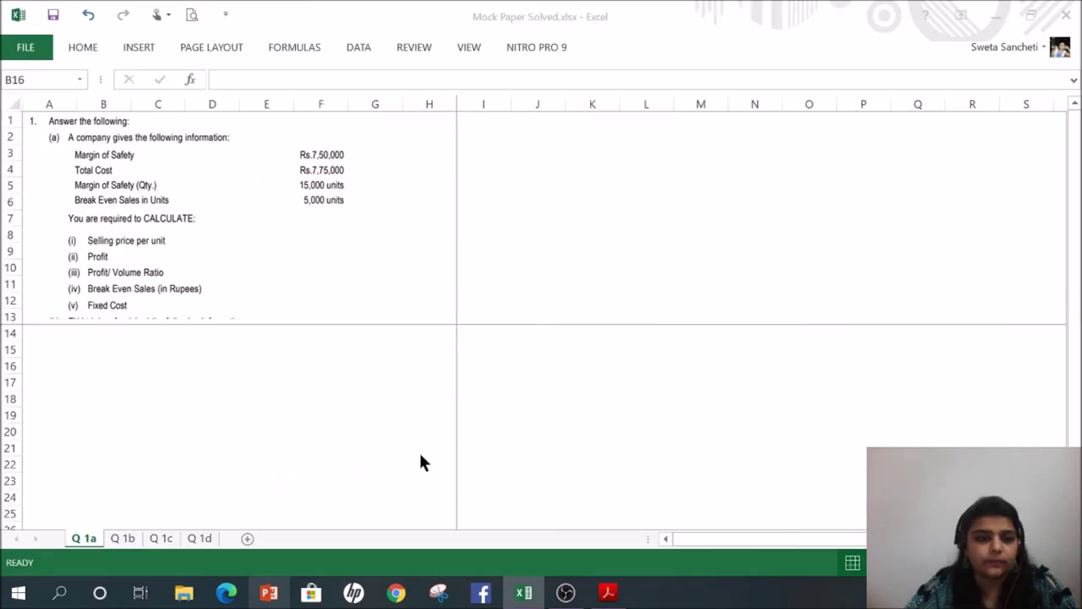
{"action": "left_click", "coordinate": [335, 193]}
{"action": "left_click", "coordinate": [539, 231]}
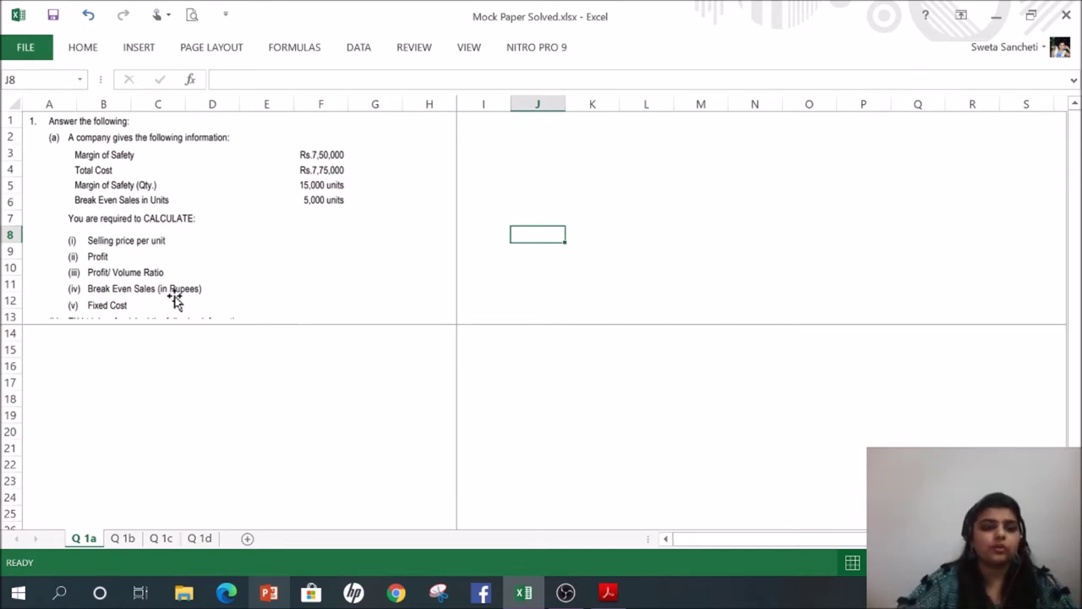
{"action": "left_click", "coordinate": [59, 345]}
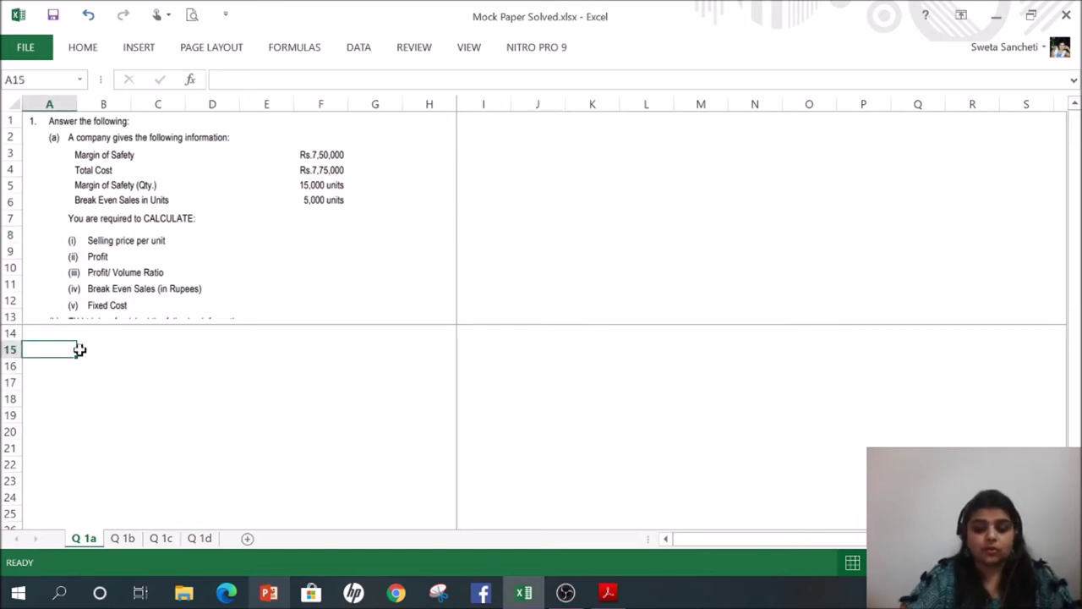
Step: Enter the label 'i)' in A15 and right-align it
{"action": "type", "text": "i)"}
{"action": "key", "text": "Return"}
{"action": "key", "text": "Up"}
{"action": "key", "text": "Right"}
{"action": "key", "text": "Left"}
{"action": "key", "text": "alt+h"}
{"action": "key", "text": "a"}
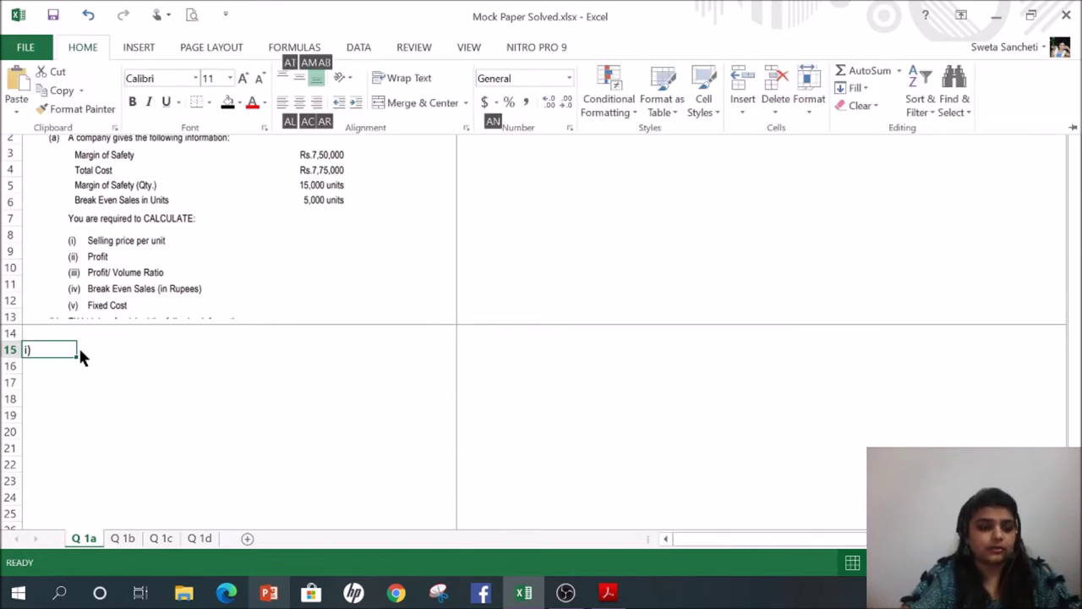
{"action": "key", "text": "r"}
Step: Fill row 15 with 'Selling Price per unit', '=' and 'Margin of Safety (Rs.)' in E15
{"action": "key", "text": "Right"}
{"action": "type", "text": "Selling Price per unit"}
{"action": "key", "text": "Right"}
{"action": "key", "text": "Right"}
{"action": "type", "text": "="}
{"action": "key", "text": "Right"}
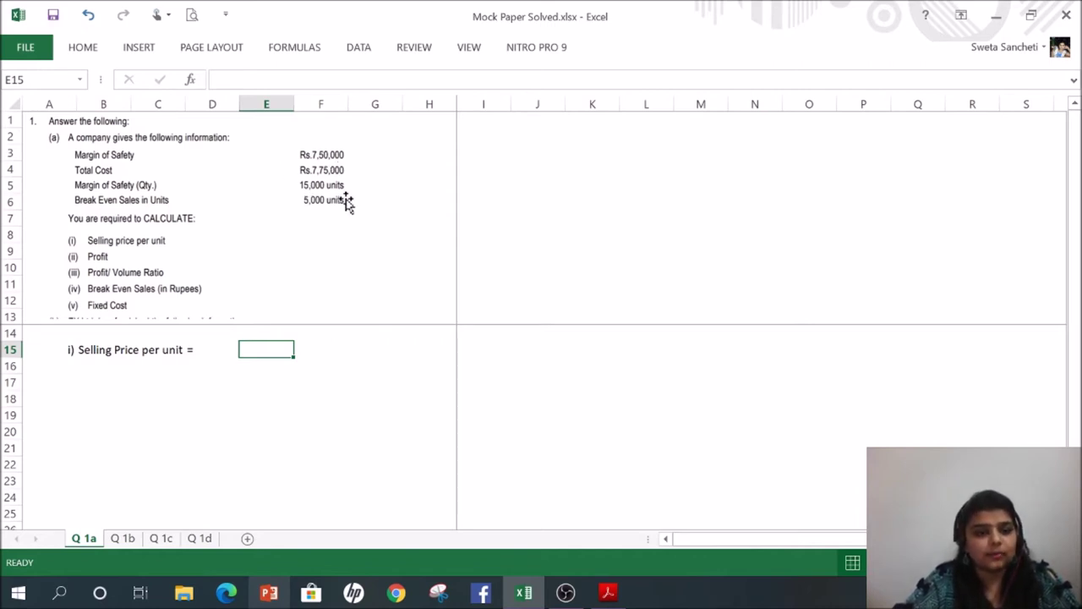
{"action": "type", "text": "Margin of"}
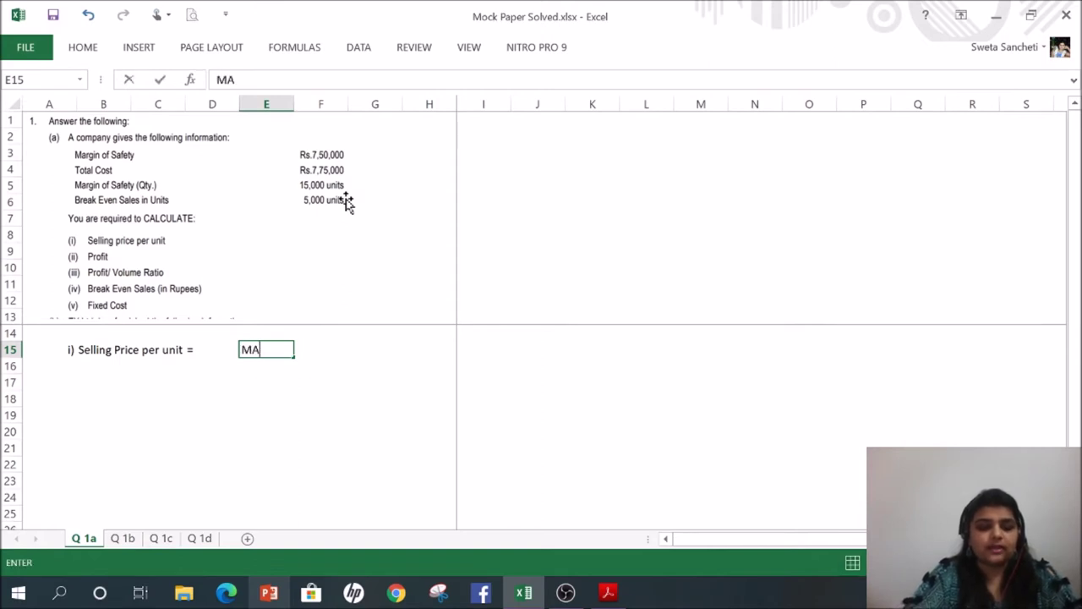
{"action": "type", "text": " Sa"}
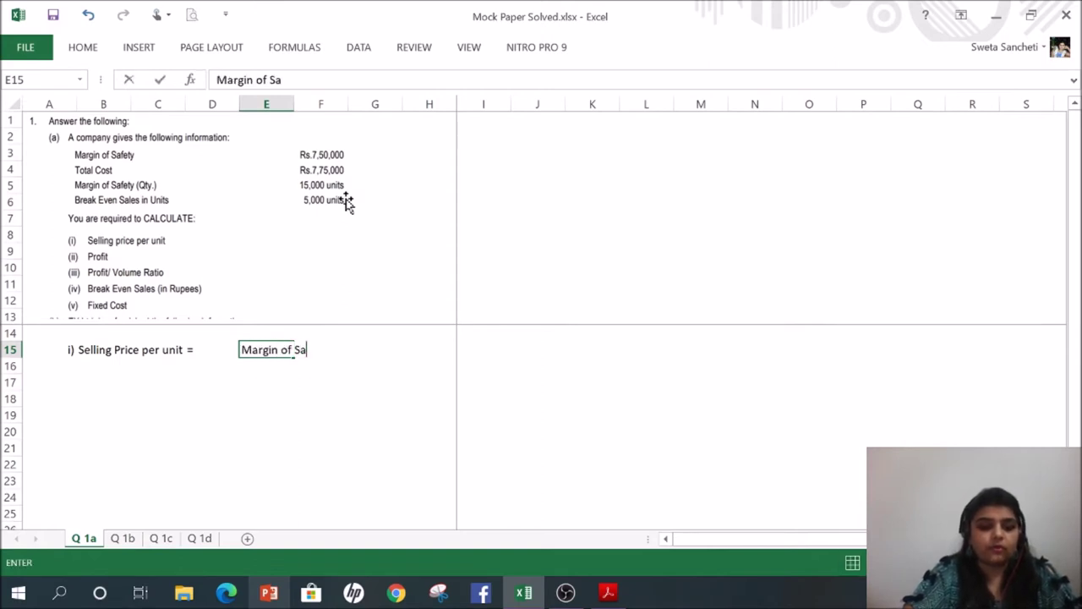
{"action": "type", "text": "fety ("}
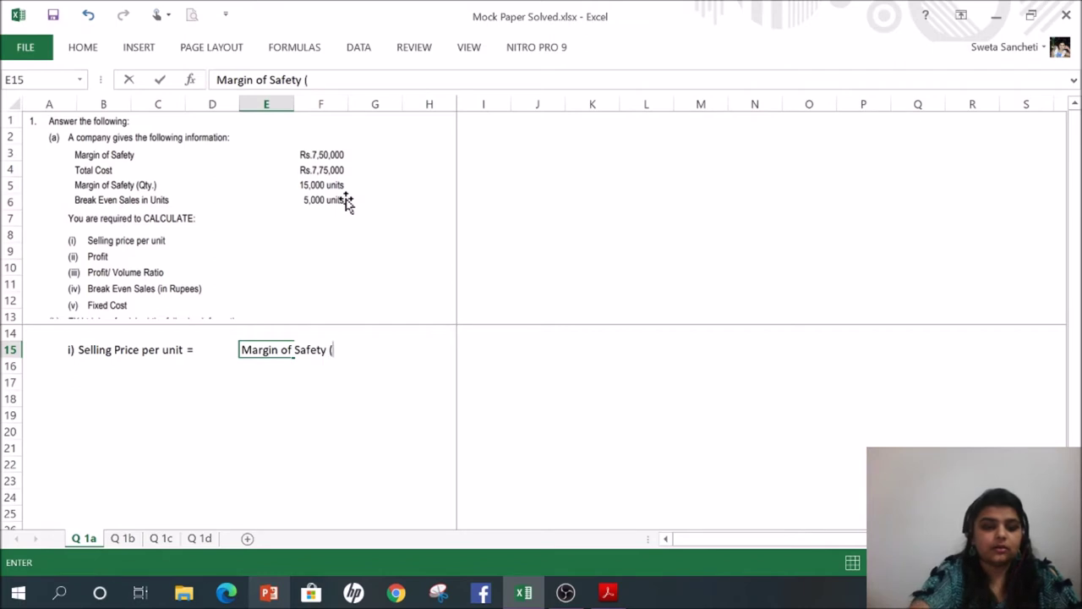
{"action": "type", "text": "Rs.)"}
Step: Underline the 'Margin of Safety (Rs.)' label in E15 as a fraction line
{"action": "key", "text": "ctrl+Return"}
{"action": "key", "text": "Left"}
{"action": "key", "text": "Left"}
{"action": "key", "text": "Left"}
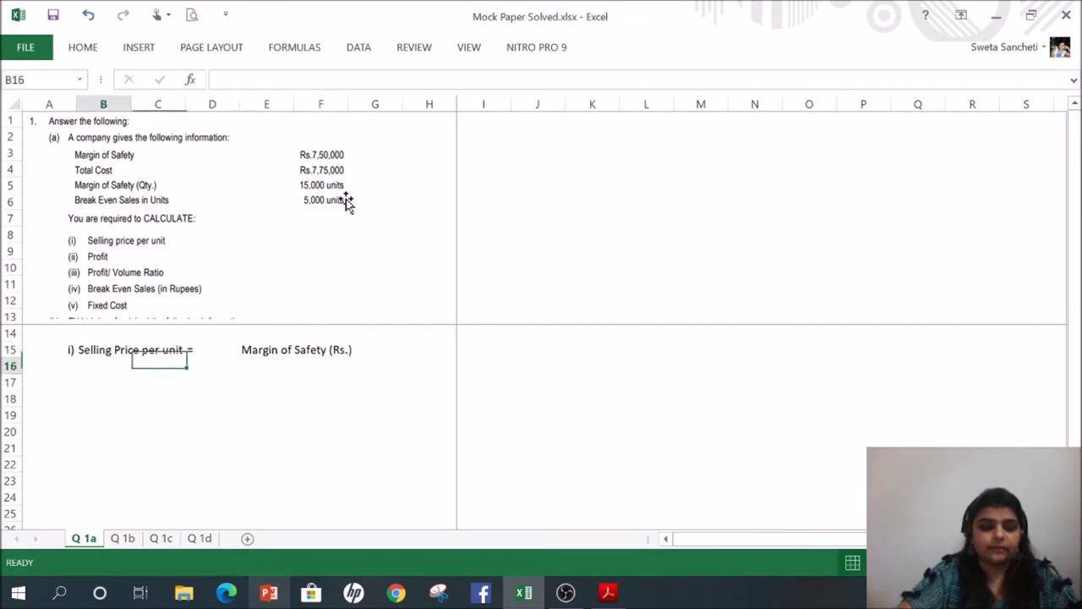
{"action": "key", "text": "Right"}
{"action": "key", "text": "Right"}
{"action": "key", "text": "Right"}
{"action": "key", "text": "ctrl+u"}
Step: Enter 'Margin of Safety (Units)' in E16 and an equals sign in D17
{"action": "key", "text": "Down"}
{"action": "type", "text": "Margin"}
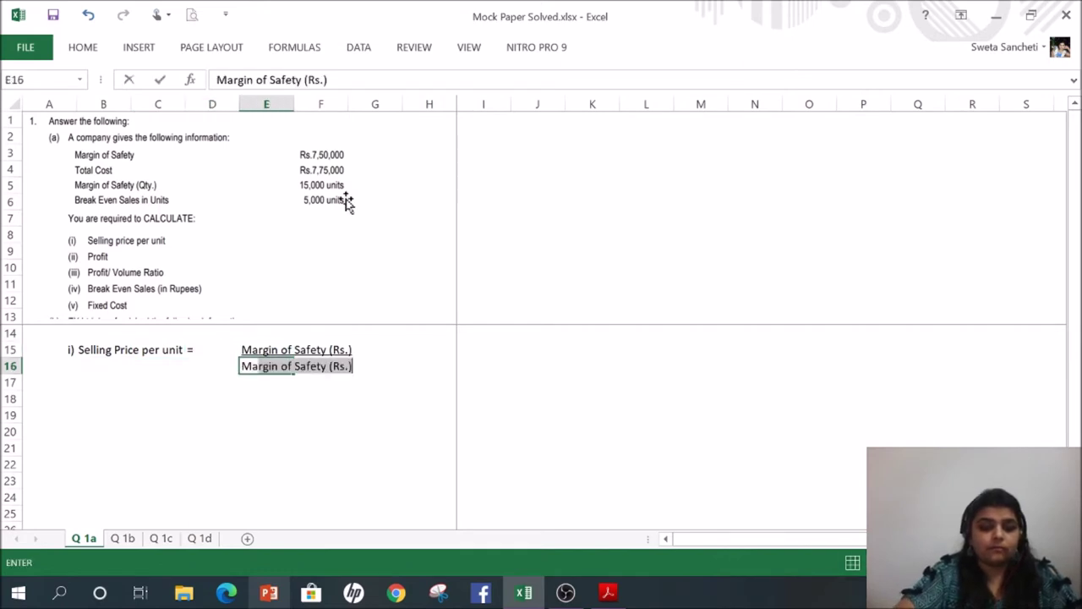
{"action": "type", "text": " of "}
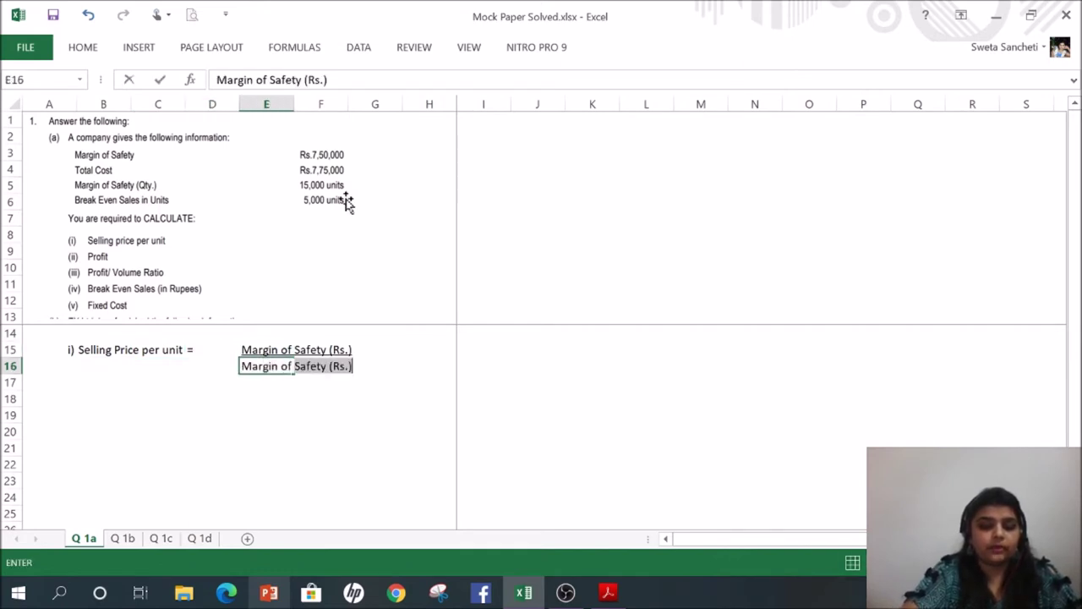
{"action": "type", "text": "Safety"}
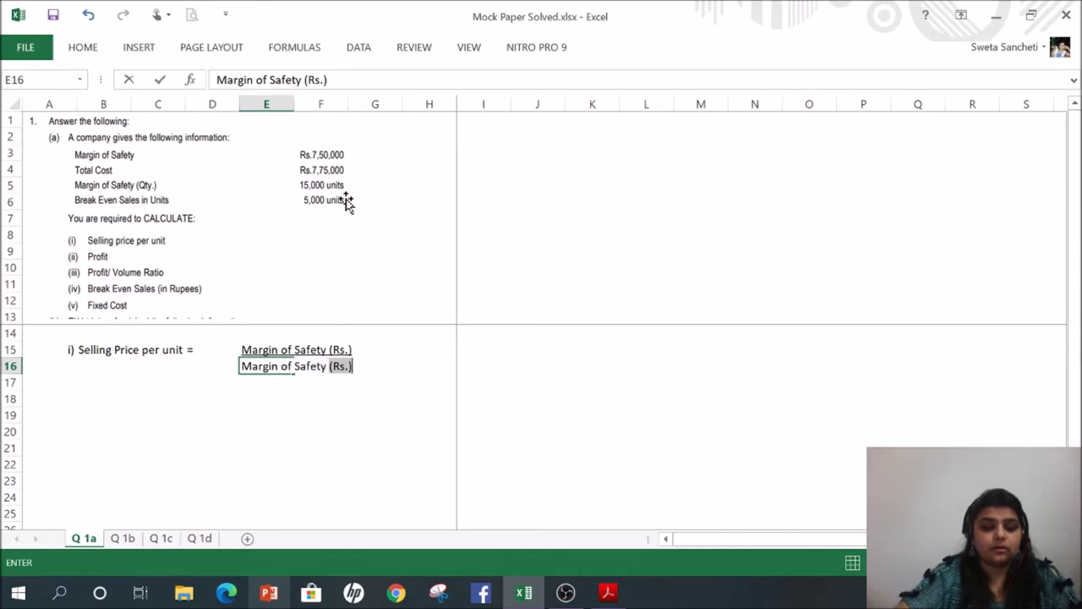
{"action": "key", "text": "BackSpace"}
{"action": "type", "text": "(Units)"}
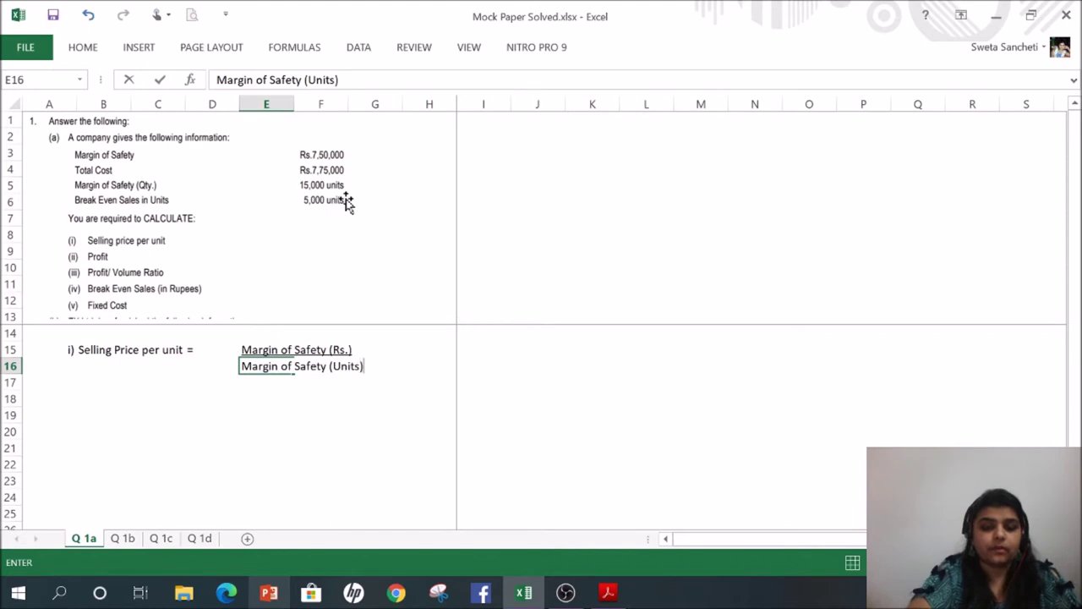
{"action": "key", "text": "Return"}
{"action": "key", "text": "Left"}
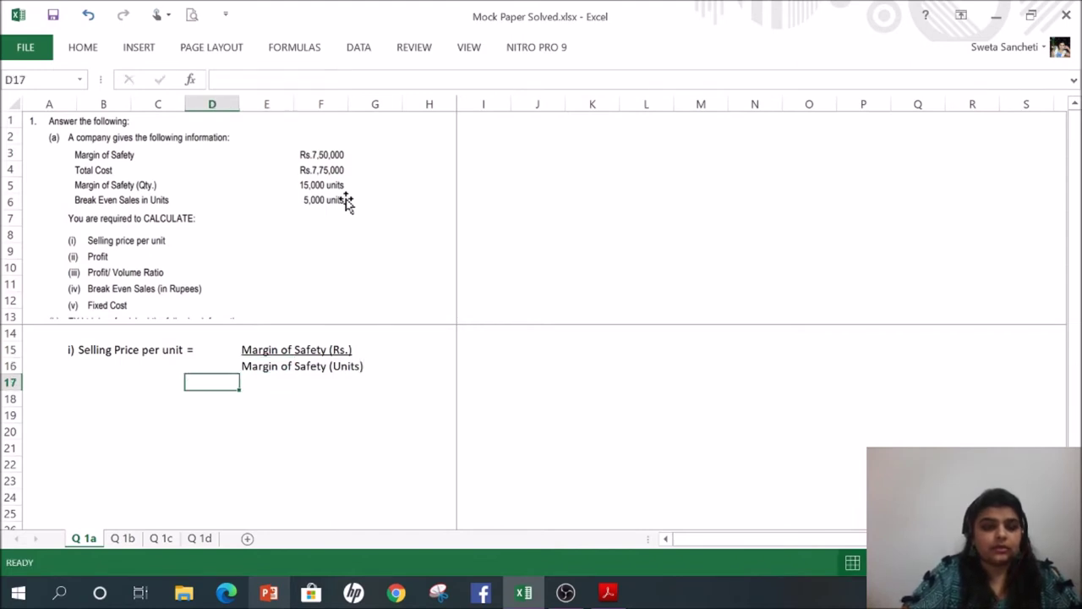
{"action": "type", "text": "="}
{"action": "key", "text": "Tab"}
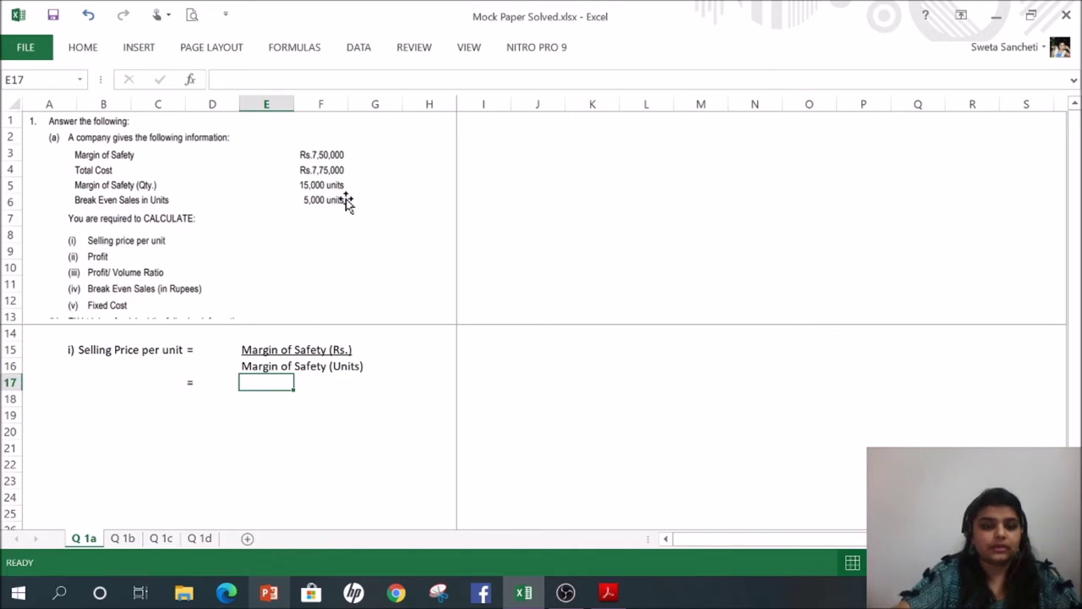
Step: Enter '750000 / 15000' in E17 and an equals sign in D18
{"action": "type", "text": "750000"}
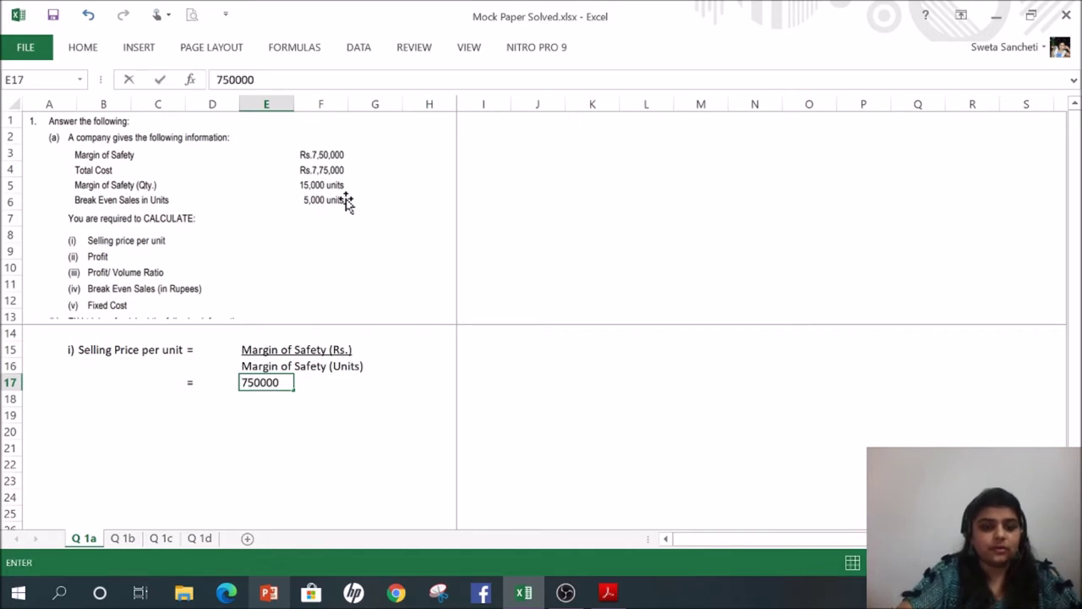
{"action": "type", "text": " /"}
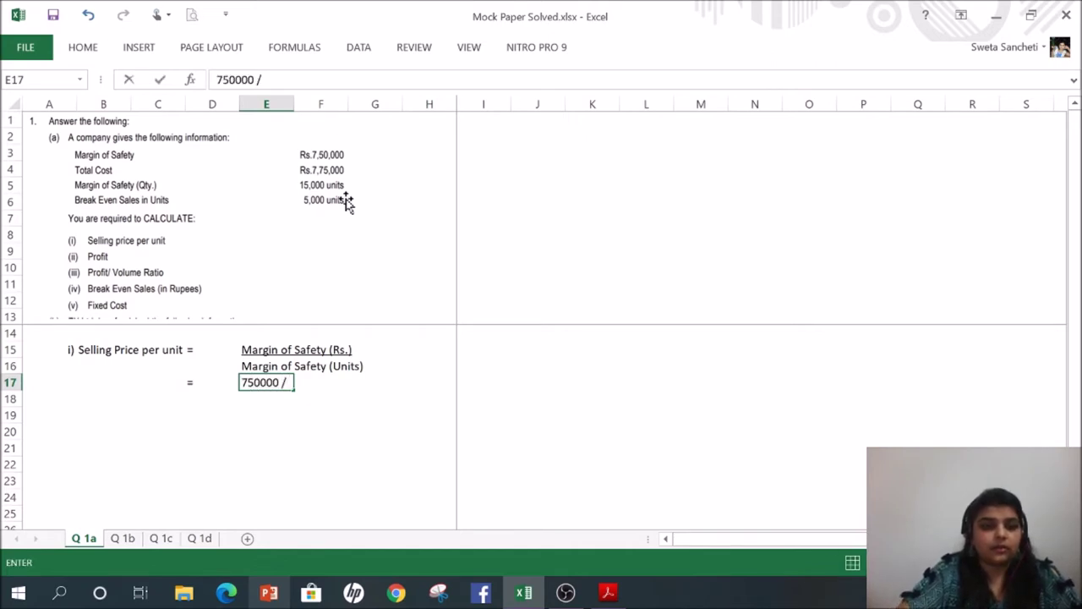
{"action": "type", "text": " 15000"}
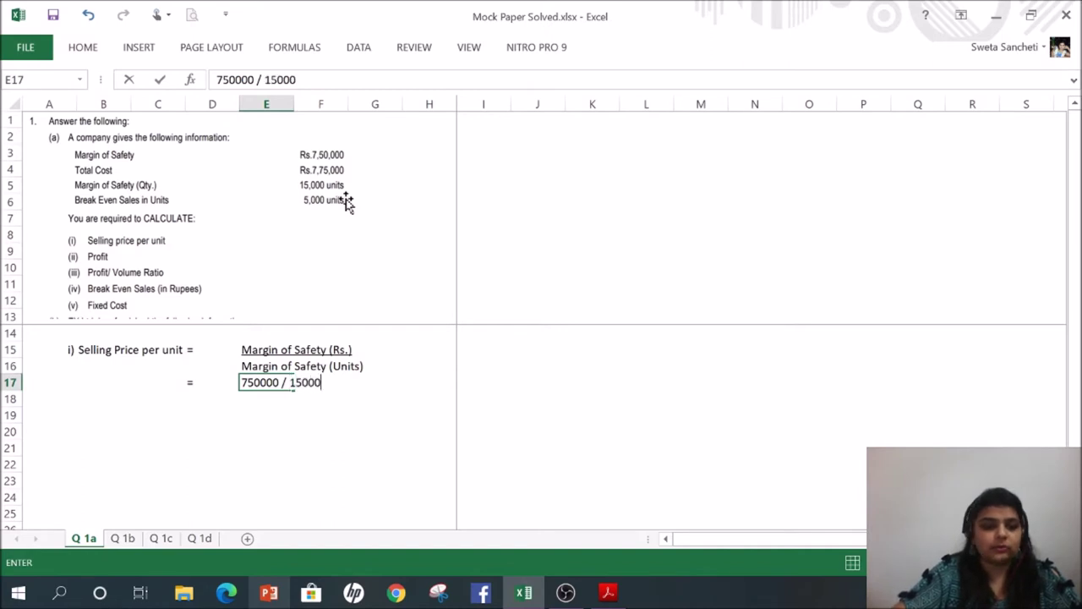
{"action": "key", "text": "Return"}
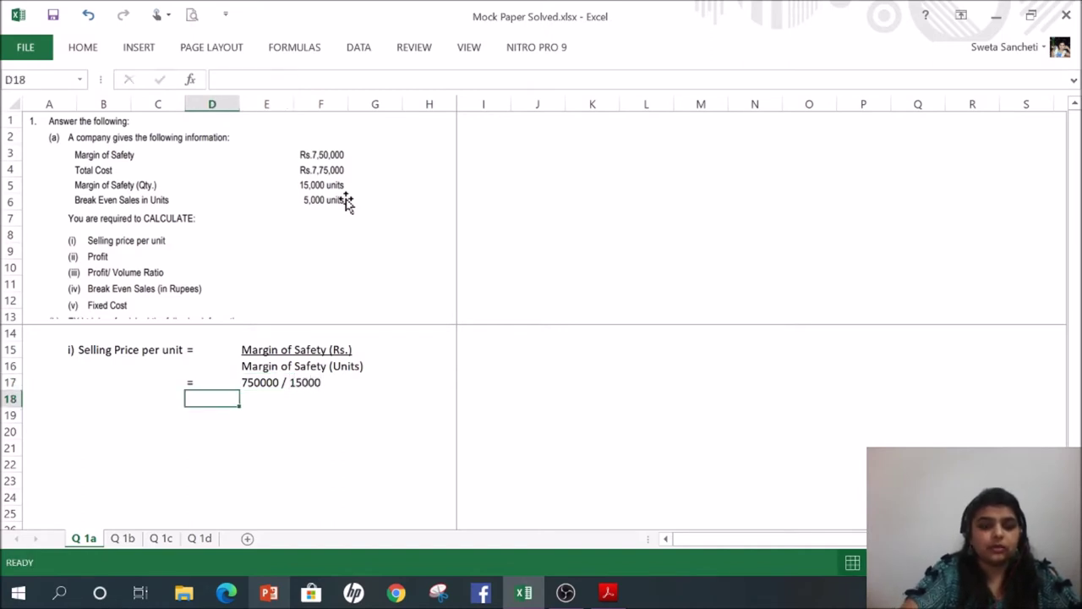
{"action": "type", "text": "="}
{"action": "key", "text": "Tab"}
Step: Start the calculating formula +750000/15000 in E18
{"action": "type", "text": "5"}
{"action": "key", "text": "BackSpace"}
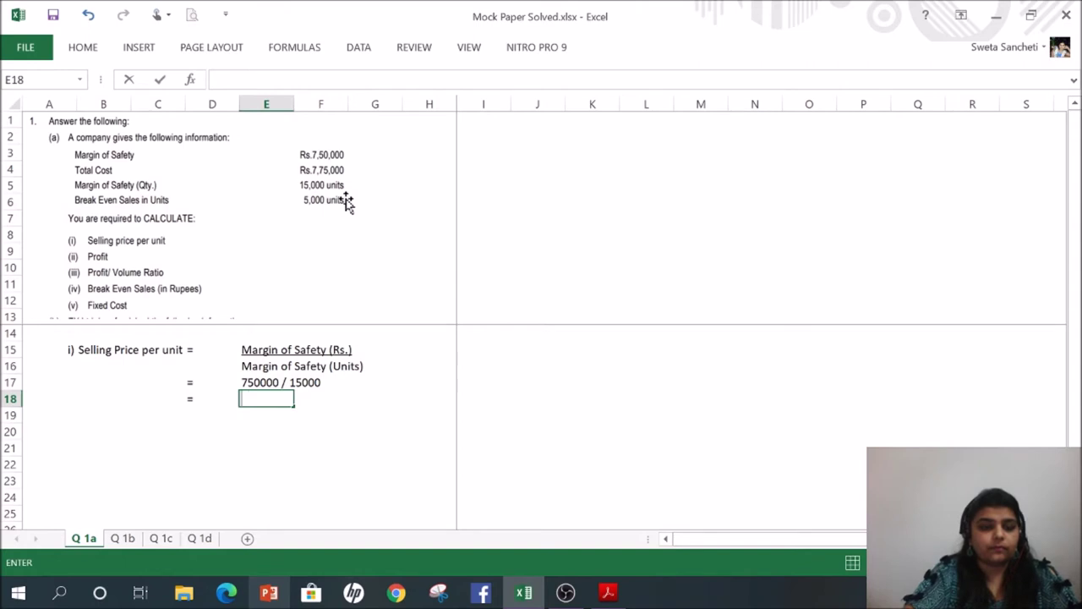
{"action": "type", "text": "+750"}
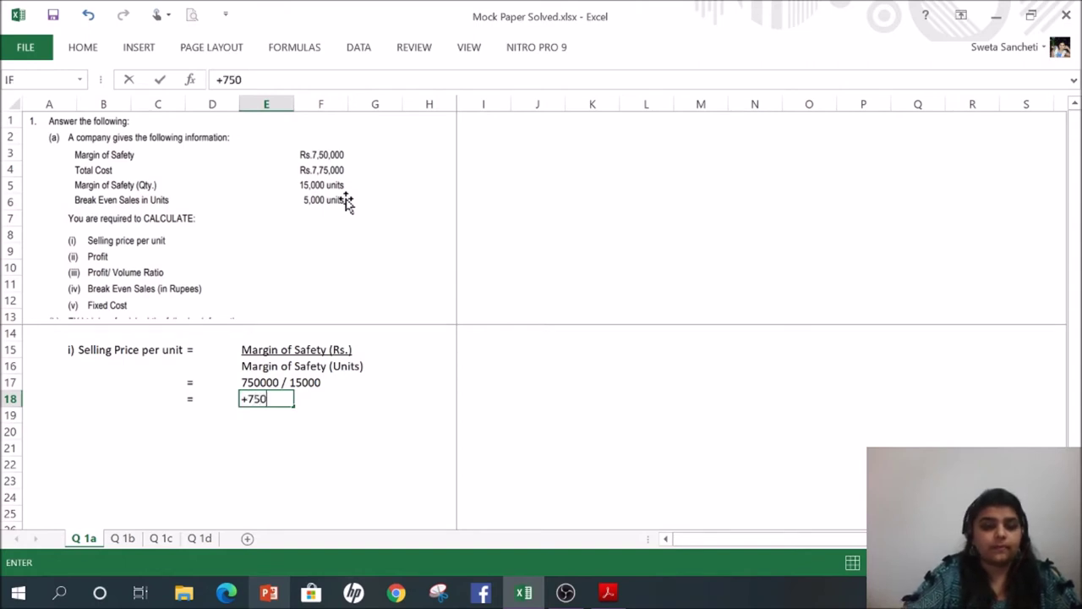
{"action": "type", "text": "000/15000"}
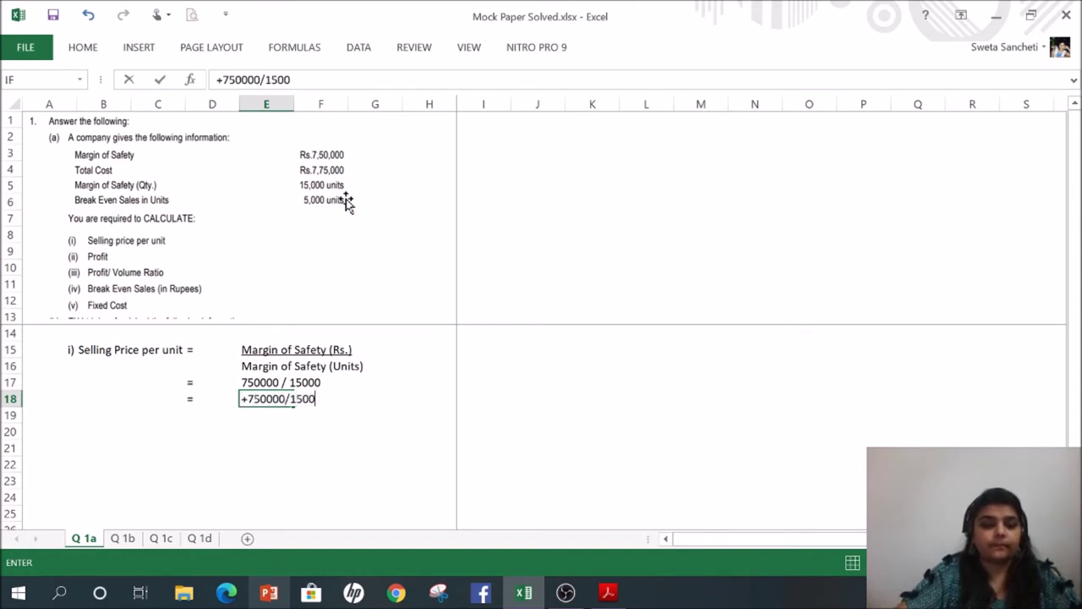